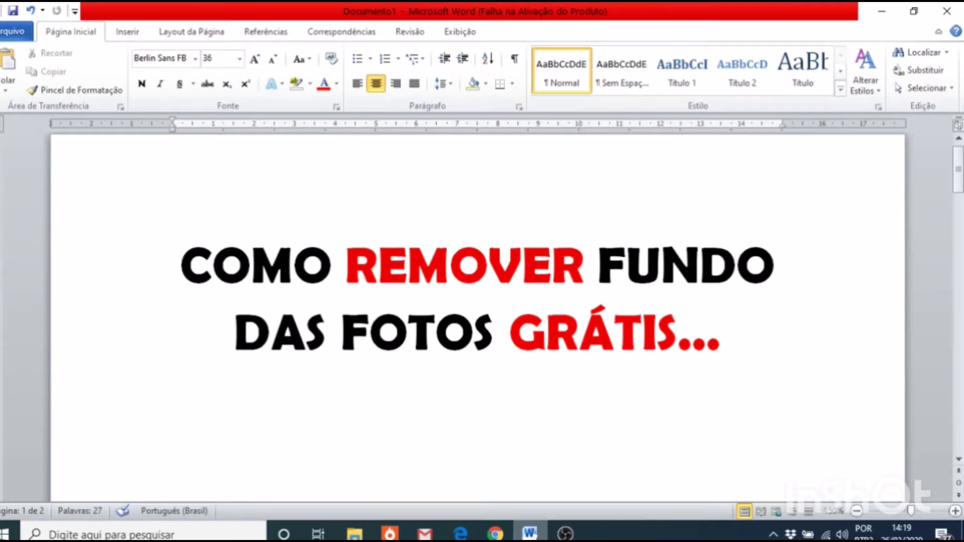
# - Bring back the 'PIXLR é bom' line, with PIXLR in red, beneath the Word title
pyautogui.hotkey('ctrl', 'z')
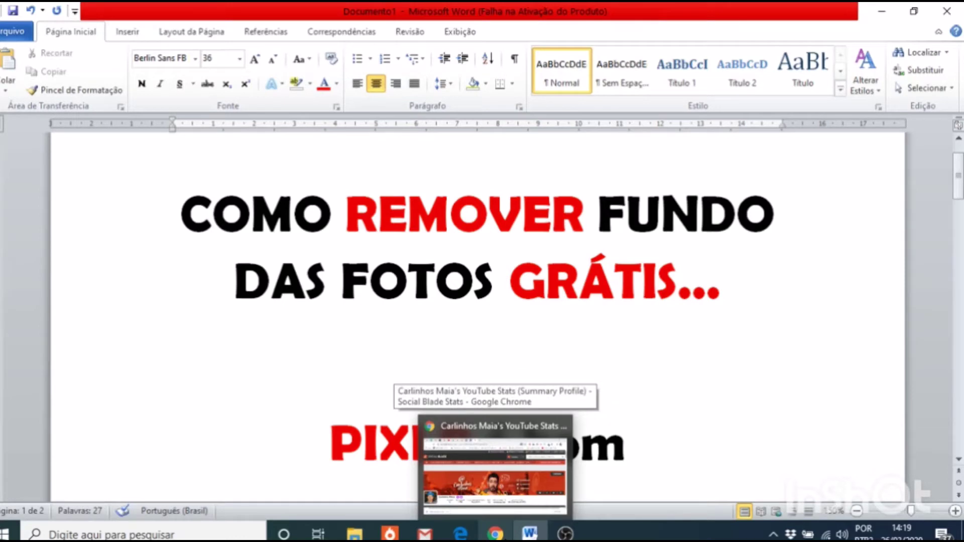
# - Go to pixlr.com in a new Chrome tab and launch the Pixlr X editor
pyautogui.click(495, 471)
pyautogui.click(370, 14)
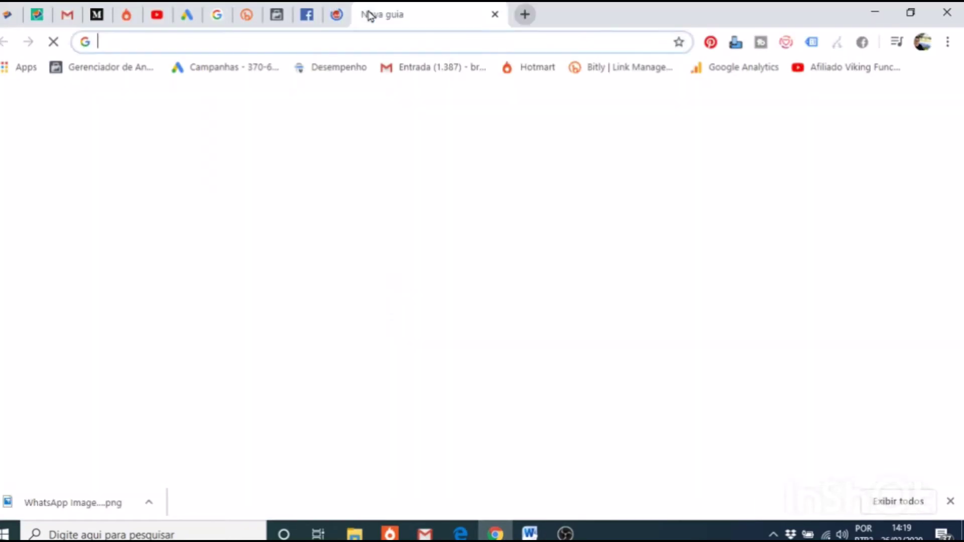
pyautogui.write('p')
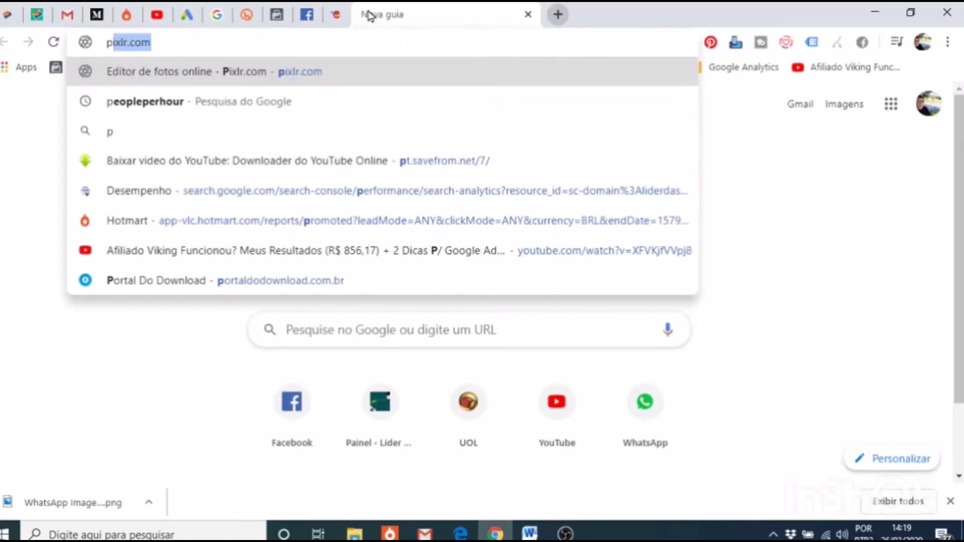
pyautogui.write('i')
pyautogui.press('Return')
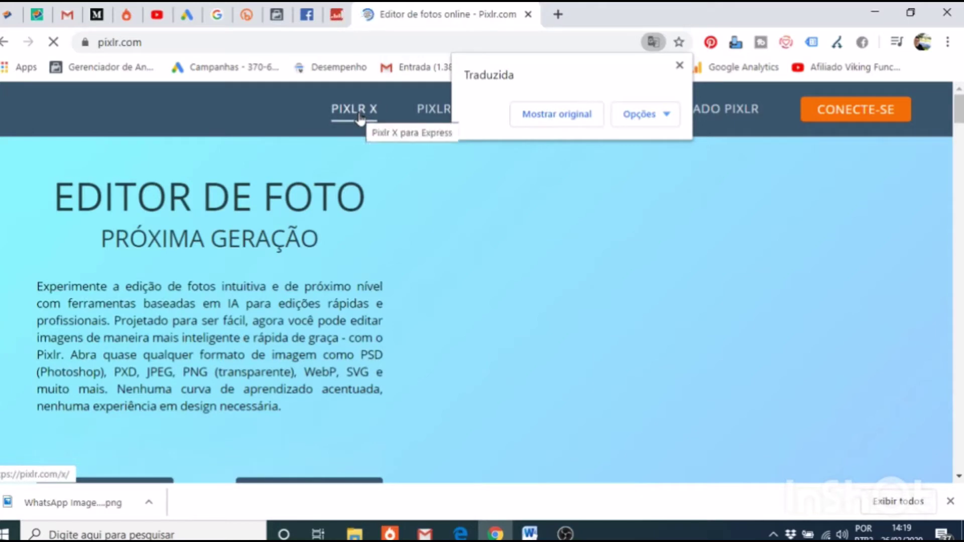
pyautogui.click(360, 119)
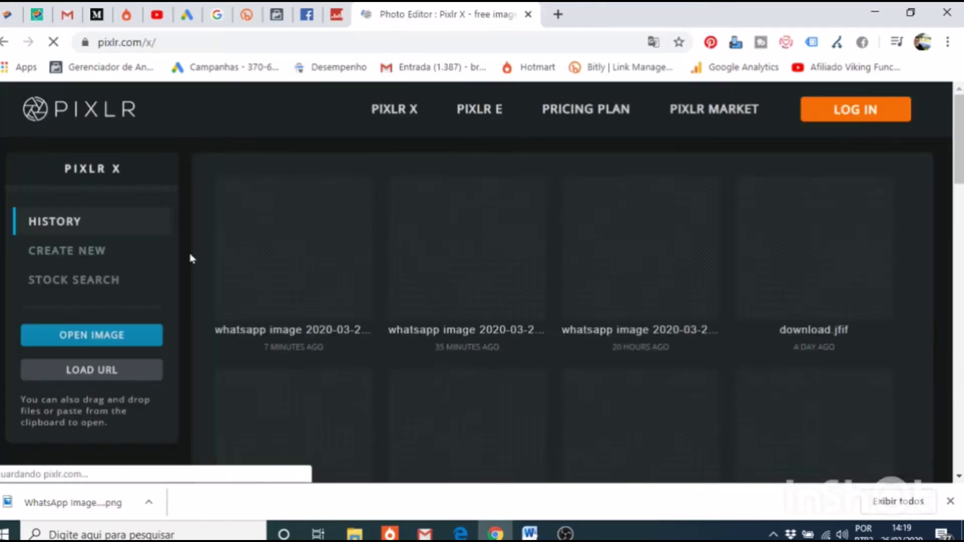
# - Open 'WhatsApp Image 2020-03-24 at 16.17.58' from Downloads in Pixlr X via ABRIR IMAGEM
pyautogui.click(143, 335)
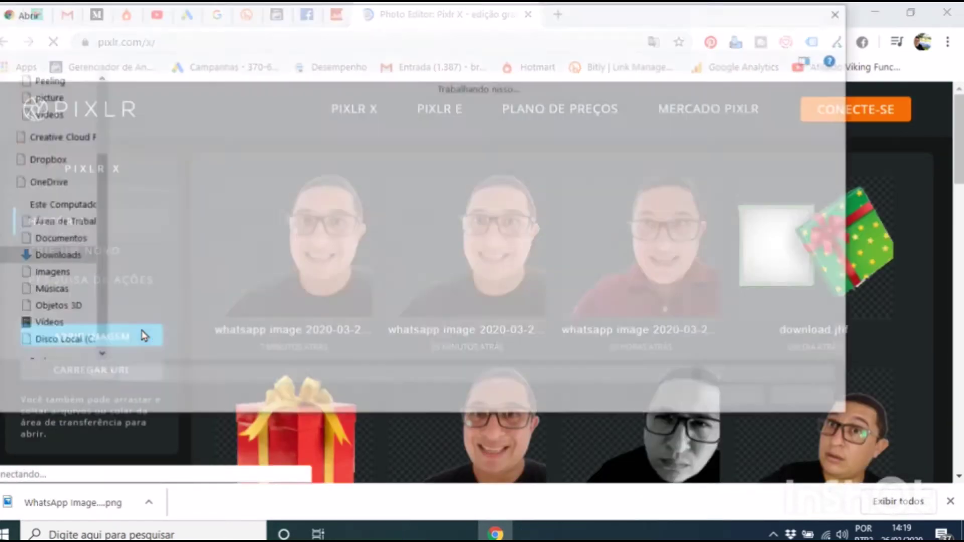
pyautogui.scroll(-5, 397, 150)
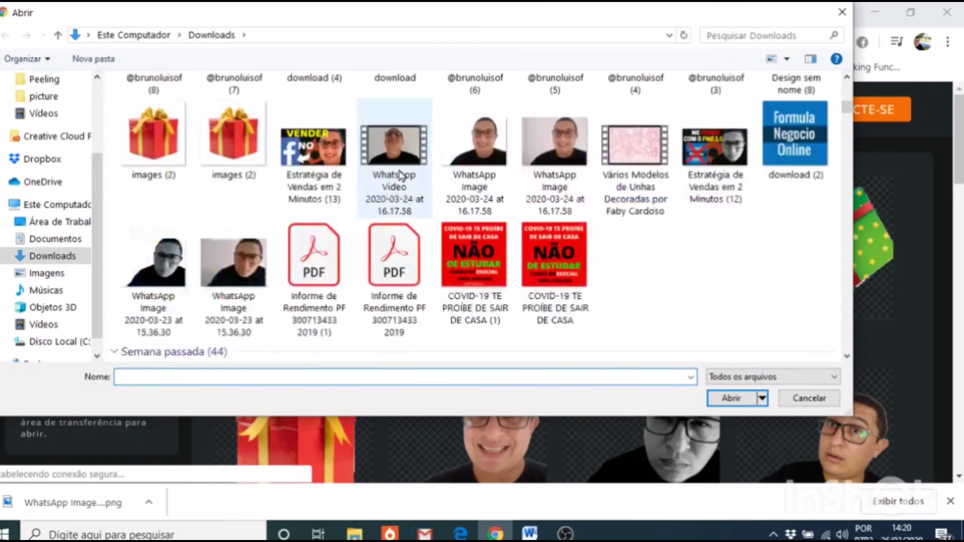
pyautogui.click(569, 147)
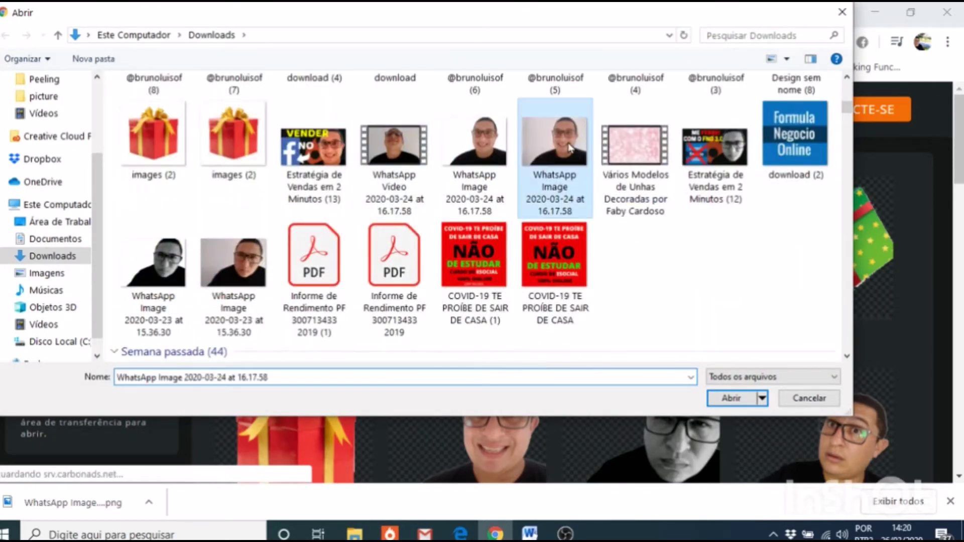
pyautogui.click(728, 399)
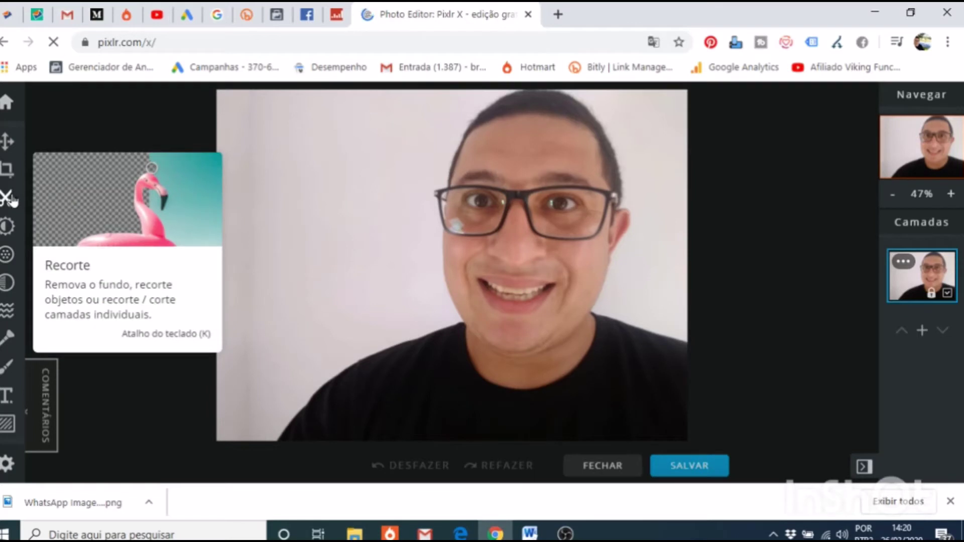
# - Erase the left, right and bottom-left white wall areas with Magic Cutout in Retirar mode
pyautogui.click(10, 199)
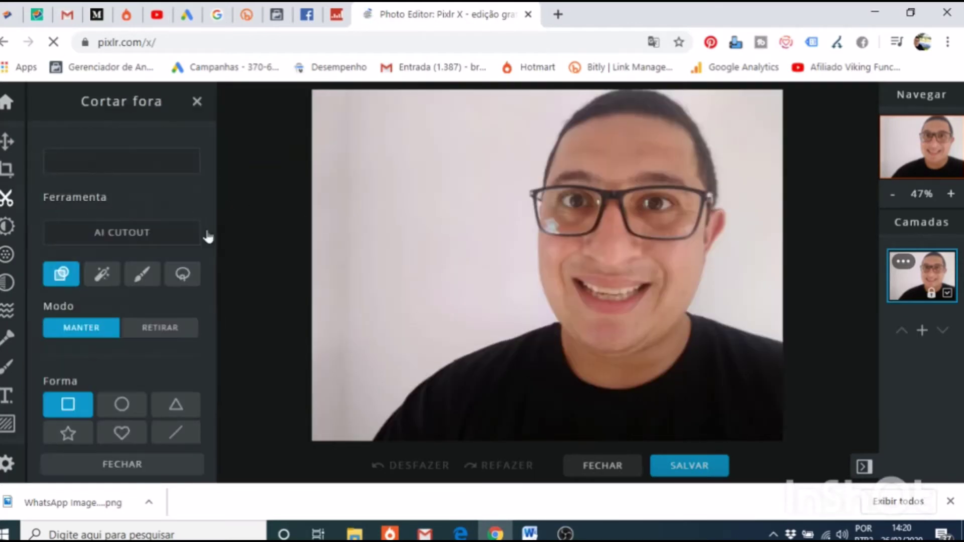
pyautogui.click(103, 274)
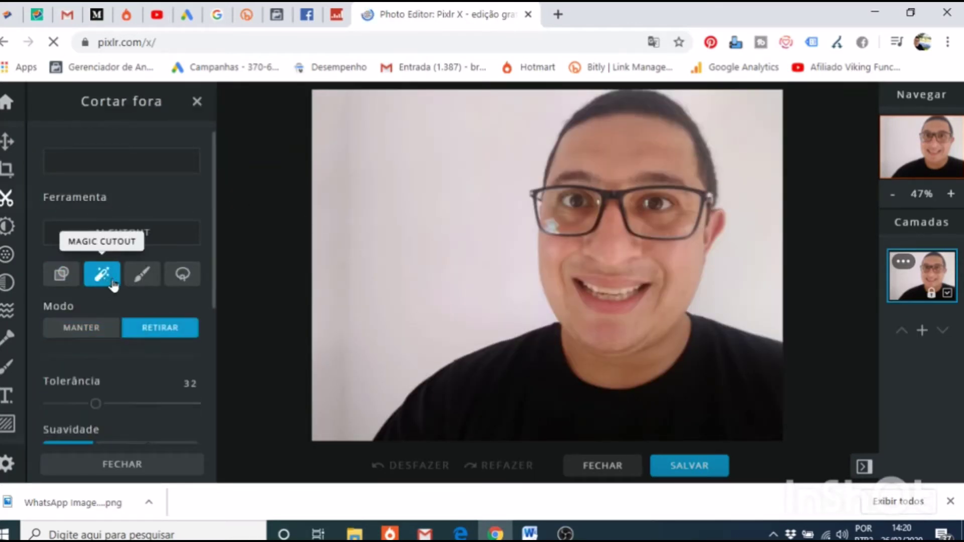
pyautogui.click(471, 188)
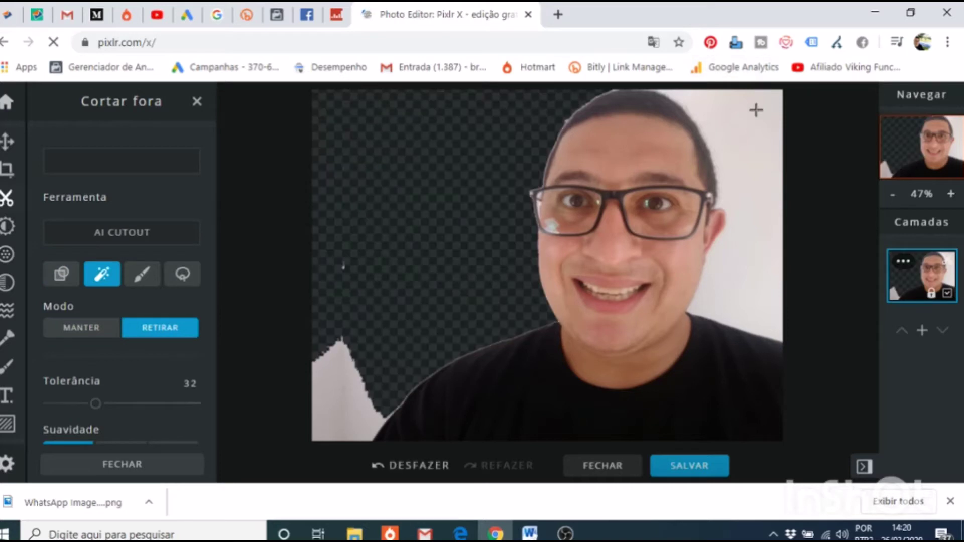
pyautogui.click(756, 110)
pyautogui.click(357, 404)
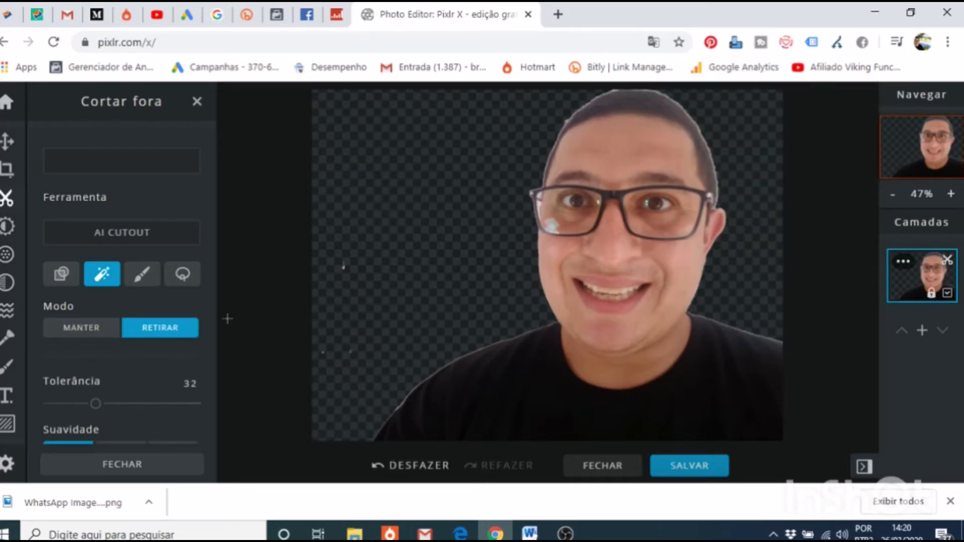
pyautogui.click(183, 274)
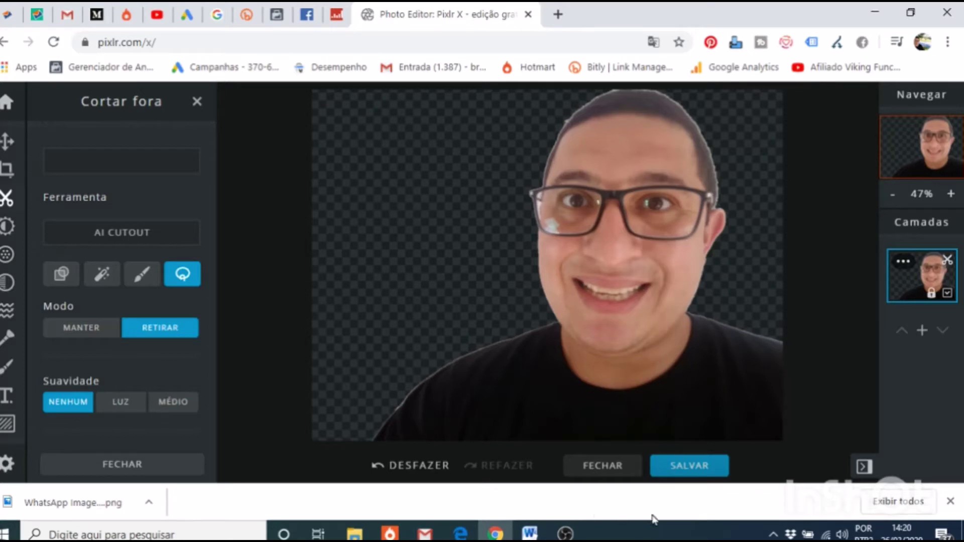
# - Download the cutout as a 1280×960 PNG, then switch back to Word
pyautogui.click(682, 469)
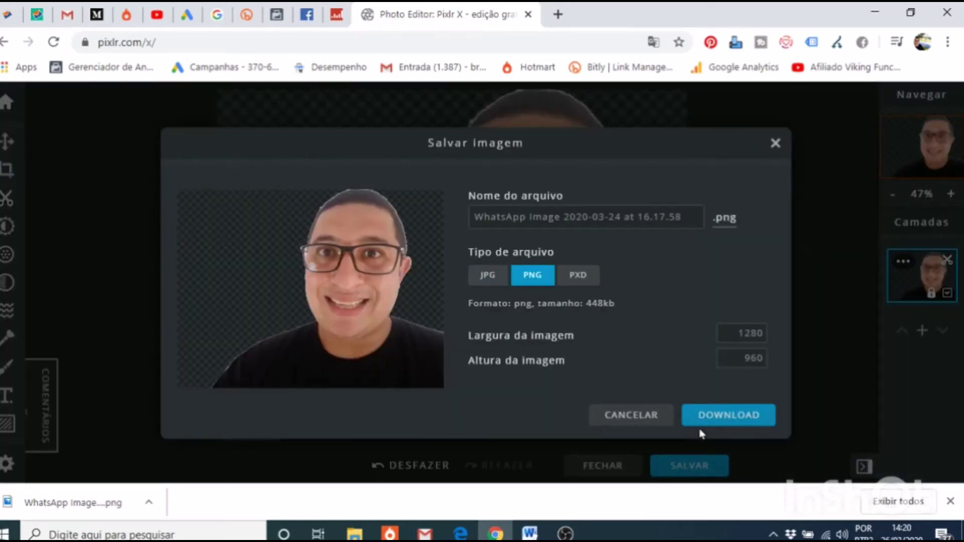
pyautogui.click(705, 423)
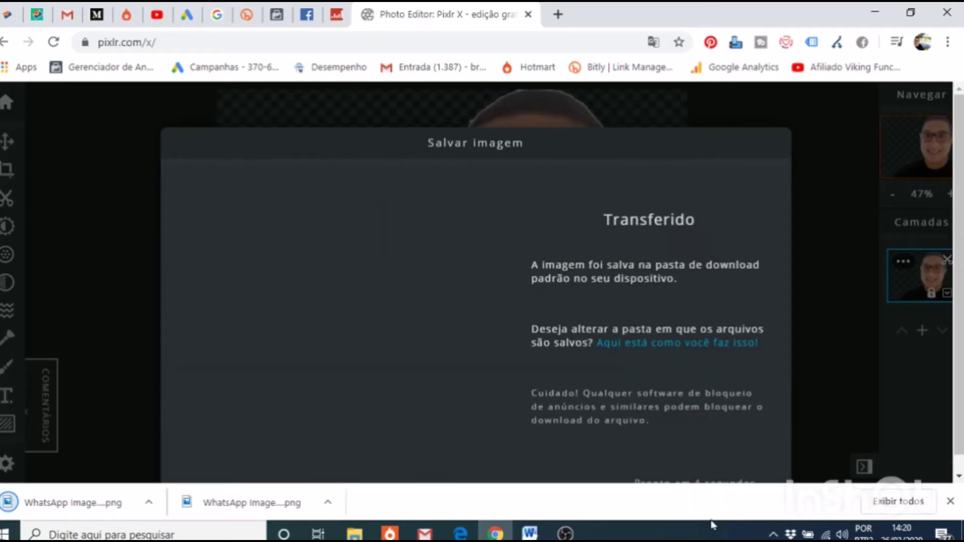
pyautogui.click(530, 533)
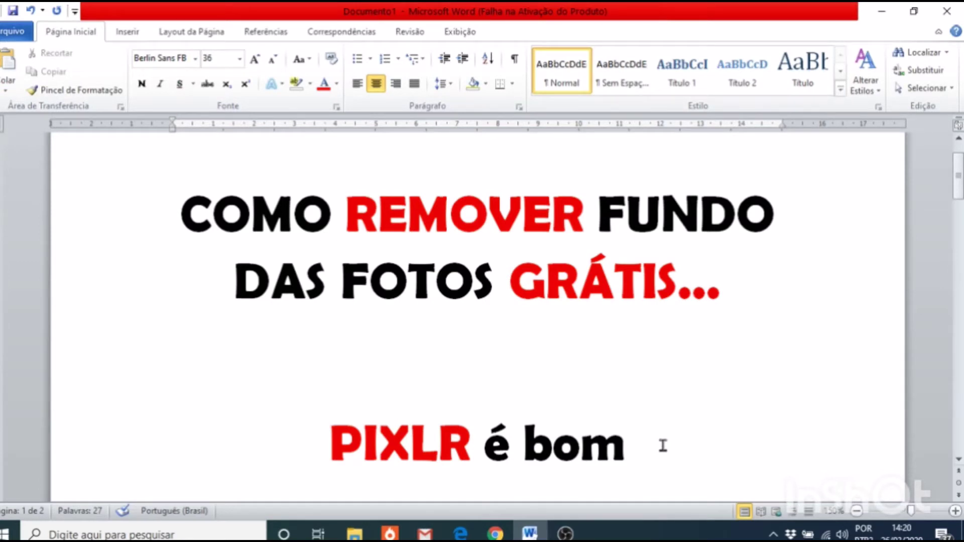
pyautogui.scroll(-1, 662, 446)
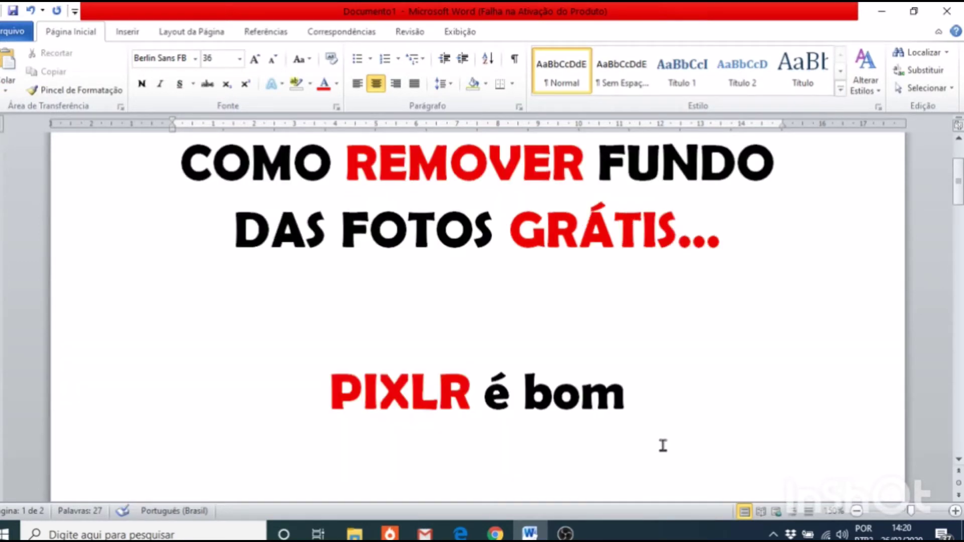
pyautogui.scroll(-2, 662, 446)
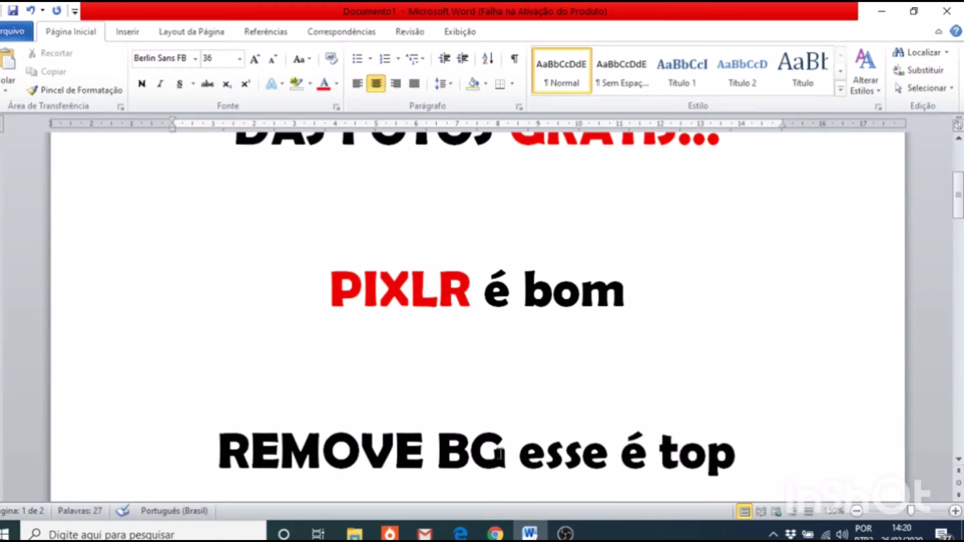
pyautogui.moveTo(495, 534)
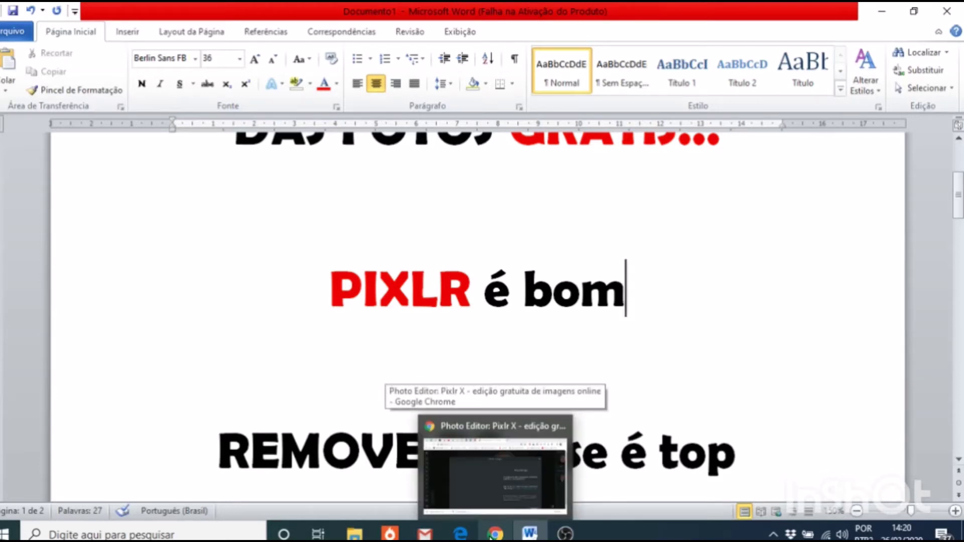
pyautogui.click(494, 534)
# - Search Google for 'removebg' in a new tab and open the remove.bg site
pyautogui.click(557, 14)
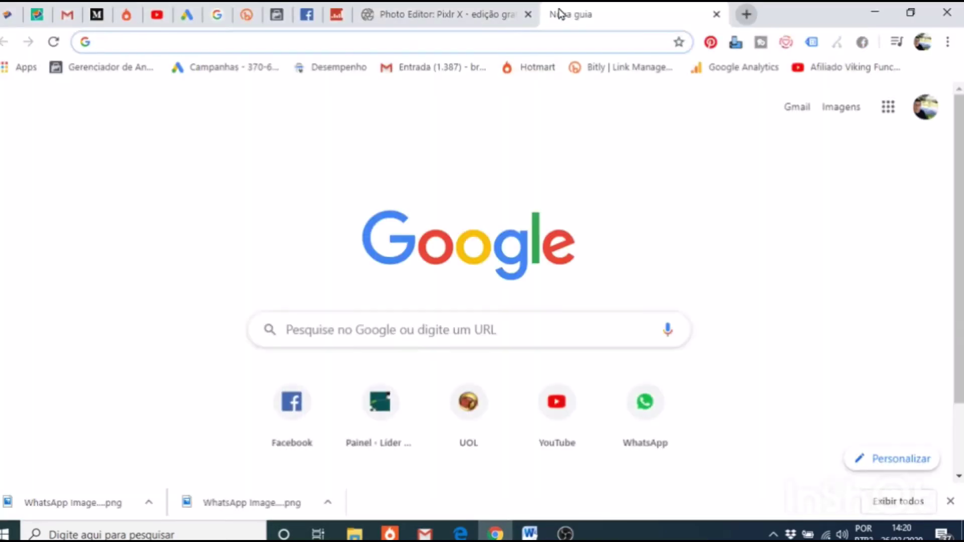
pyautogui.write('re')
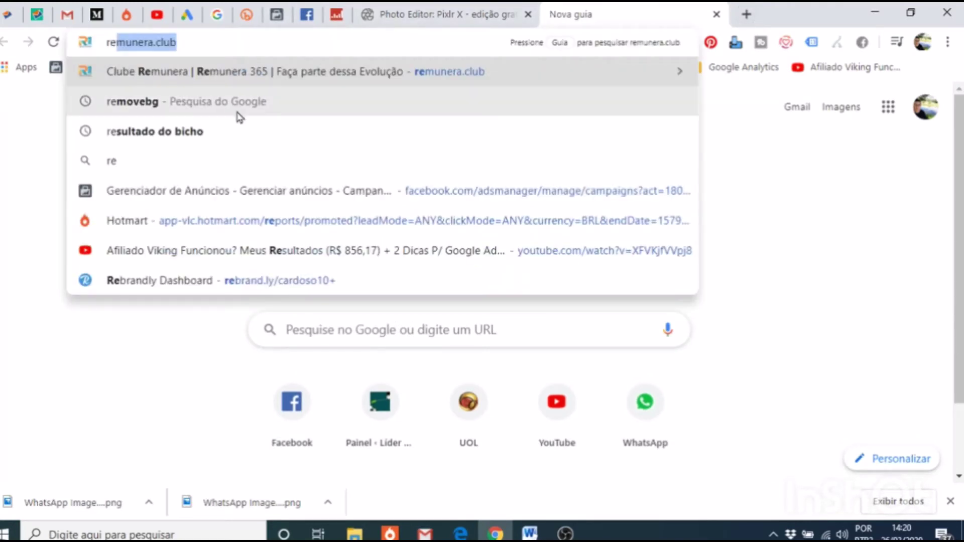
pyautogui.click(236, 111)
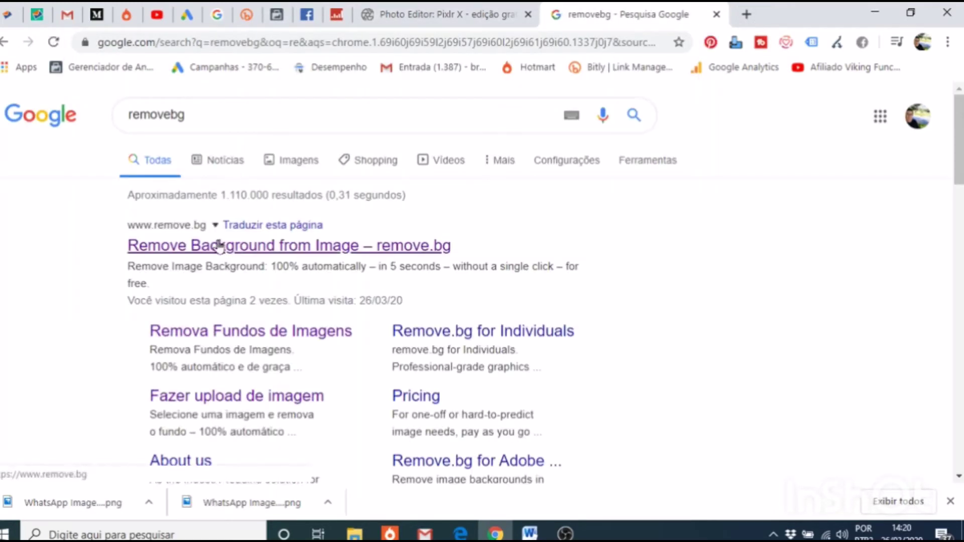
pyautogui.click(220, 247)
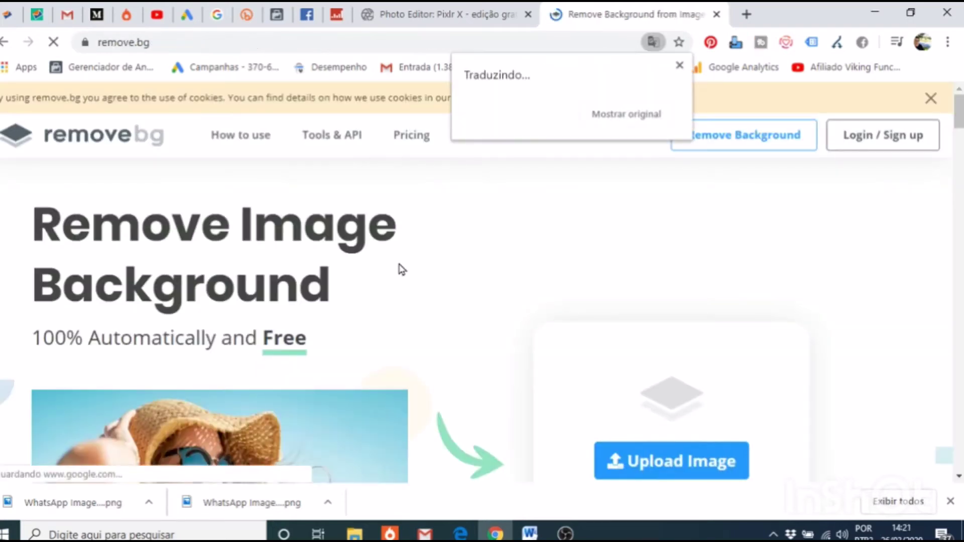
pyautogui.scroll(-3, 636, 388)
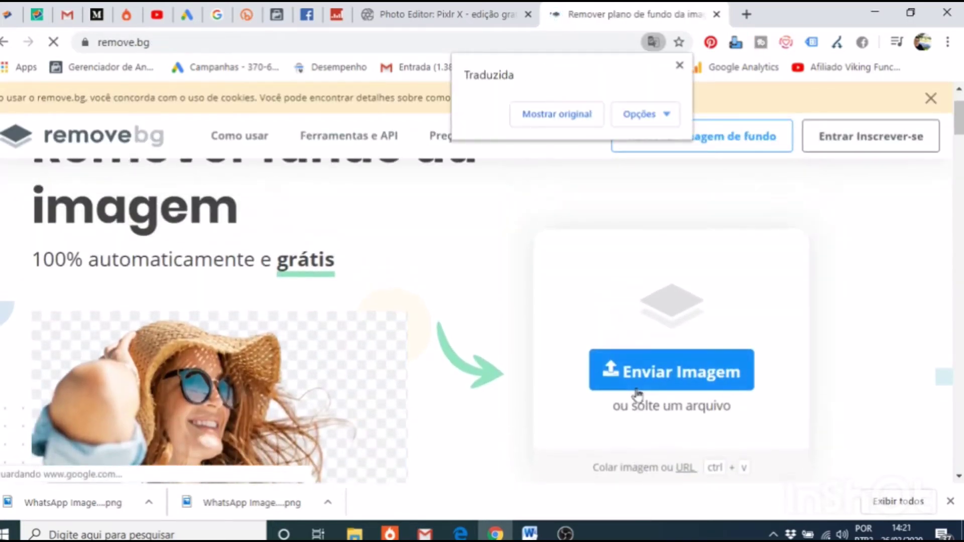
# - Upload 'WhatsApp Image 2020-03-24 at 16.17.58' to remove.bg through Enviar Imagem
pyautogui.click(659, 371)
pyautogui.scroll(5, 522, 338)
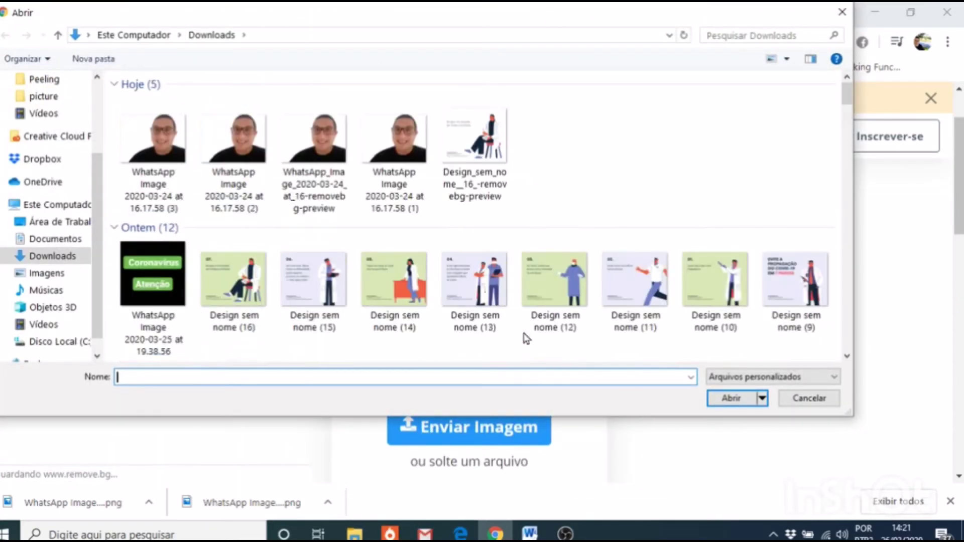
pyautogui.scroll(-5, 309, 153)
pyautogui.click(474, 286)
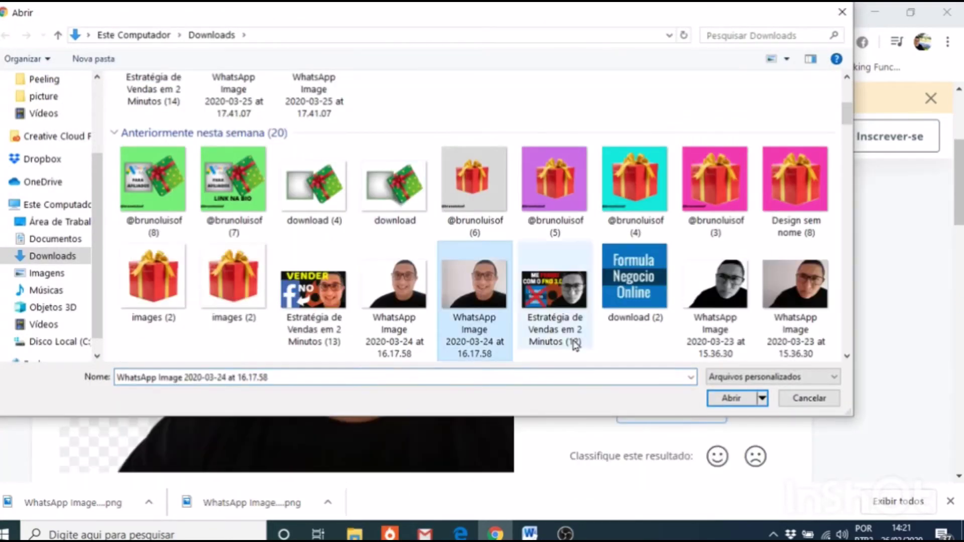
pyautogui.click(738, 404)
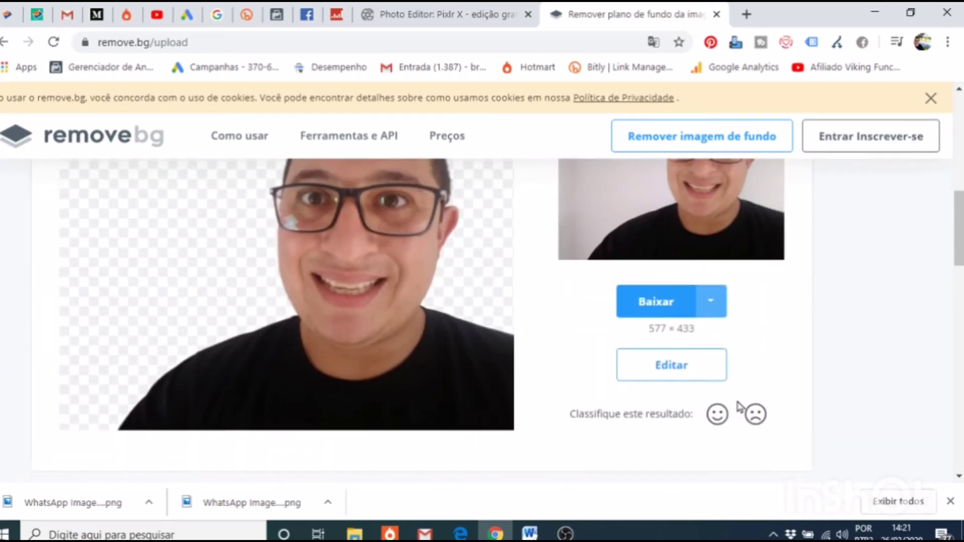
# - Download the 577 × 433 background-free PNG with Baixar, then switch back to Word
pyautogui.scroll(5, 736, 405)
pyautogui.scroll(-5, 382, 439)
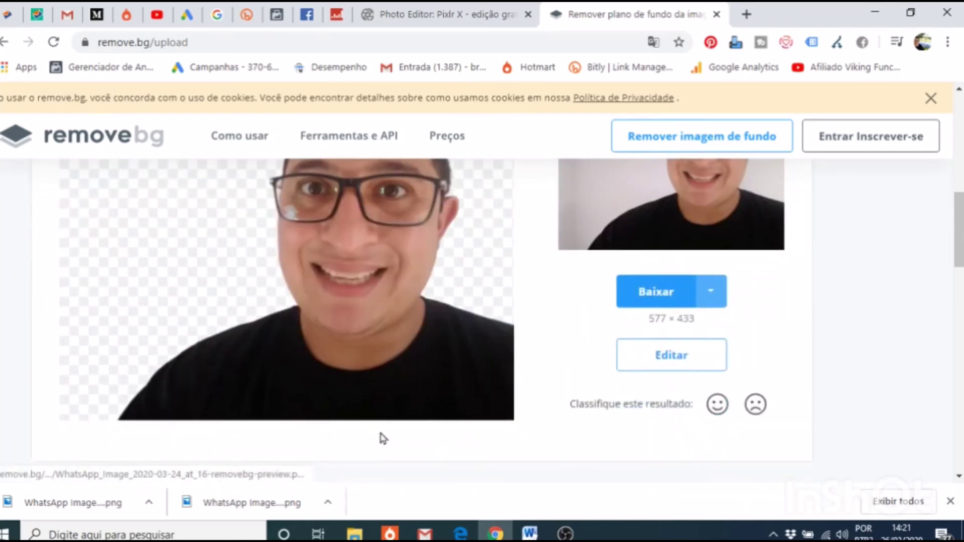
pyautogui.scroll(2, 387, 442)
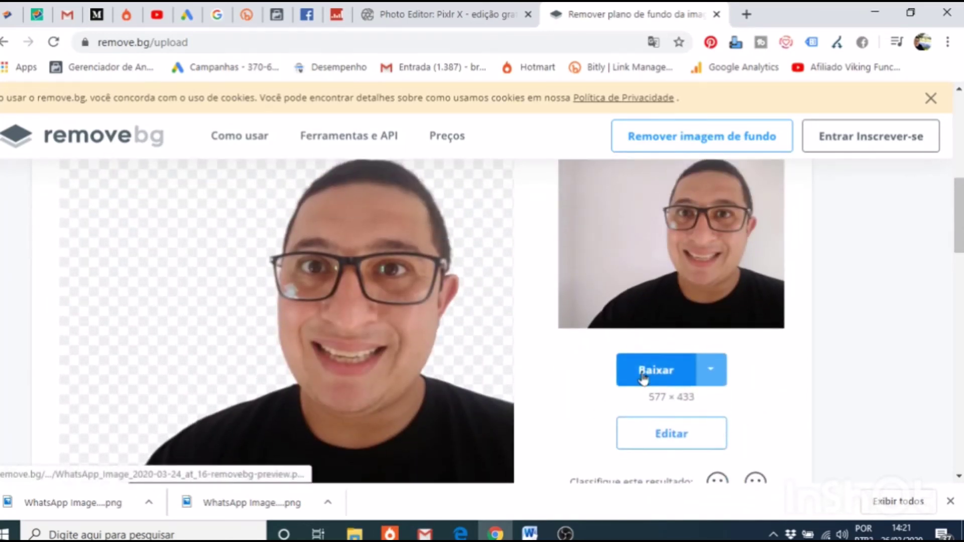
pyautogui.click(643, 377)
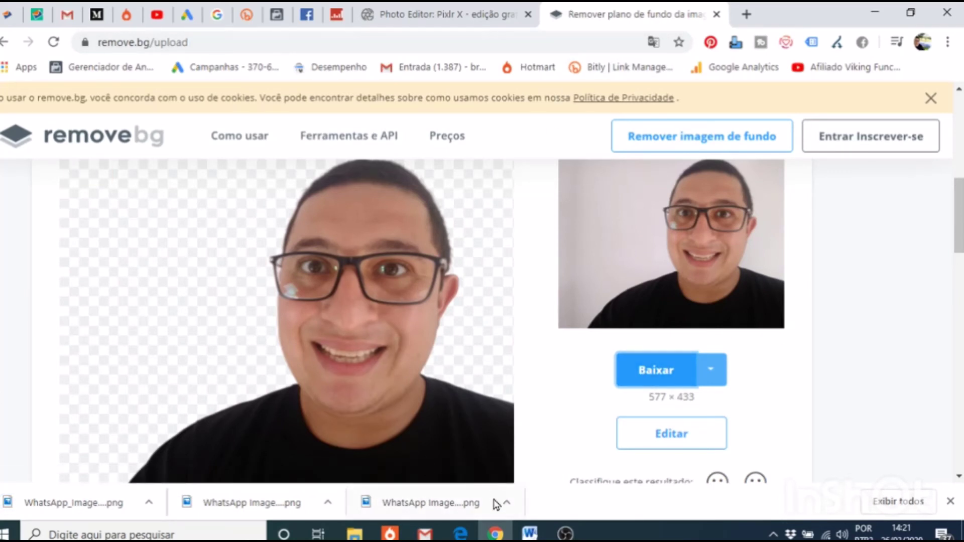
pyautogui.click(530, 533)
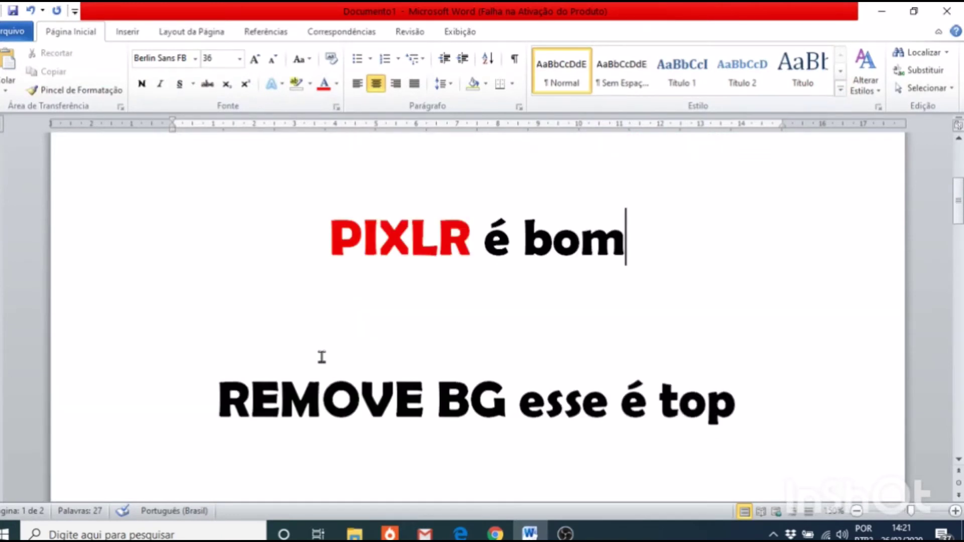